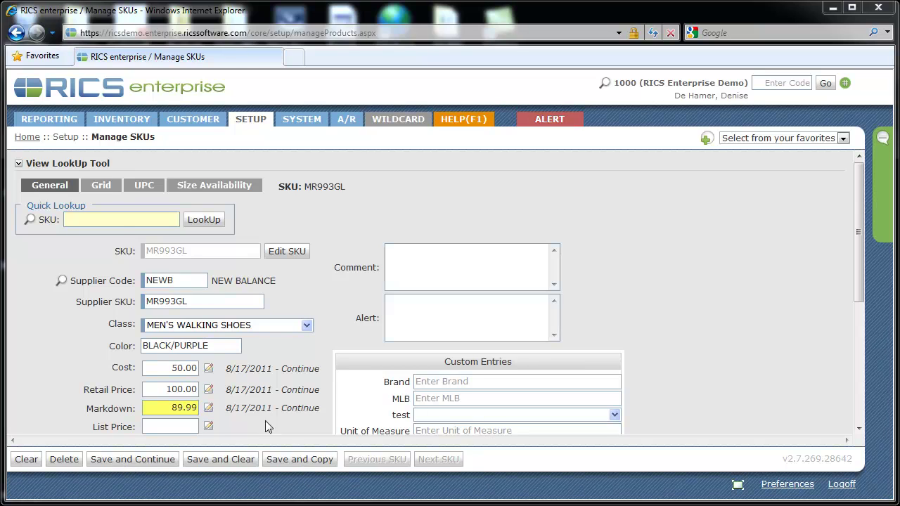
- Assign the Men's Shoes 5-20 size type to the columns of the SKU's size grid
{"action": "left_click", "coordinate": [103, 187]}
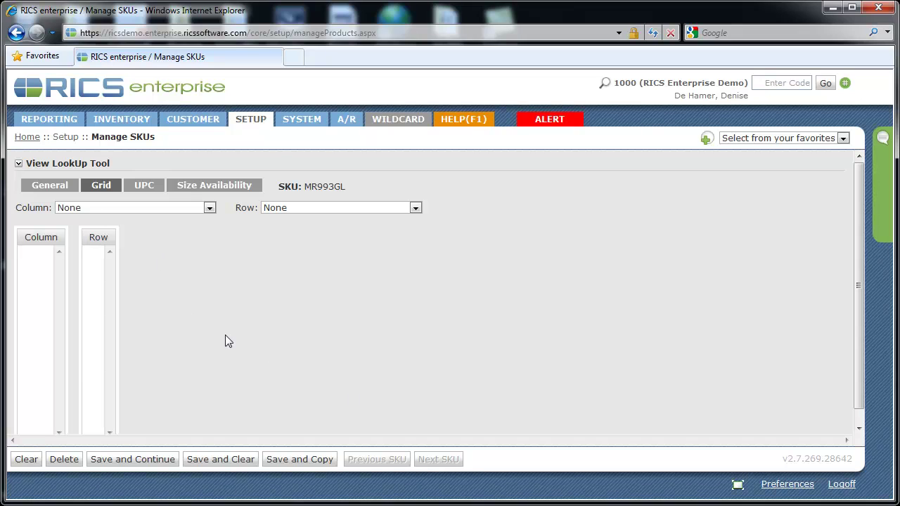
{"action": "left_click", "coordinate": [208, 209]}
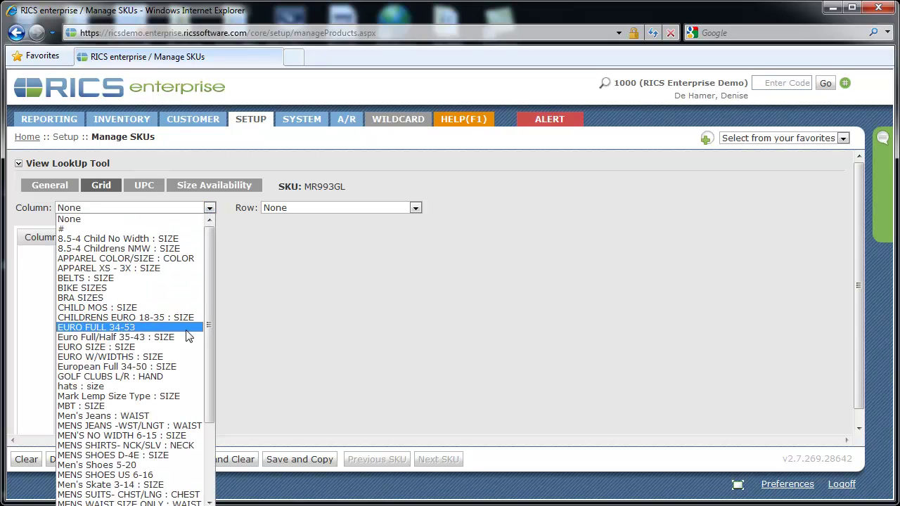
{"action": "left_click", "coordinate": [171, 466]}
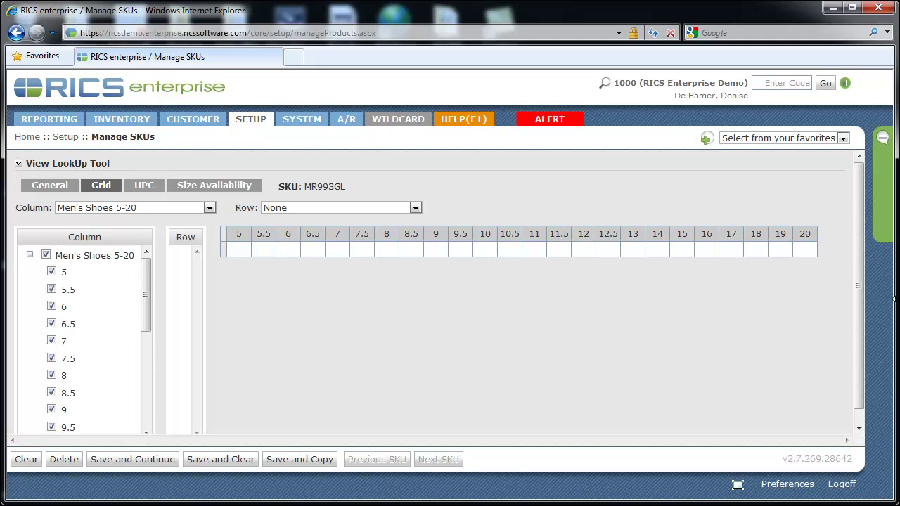
{"action": "left_click", "coordinate": [46, 256]}
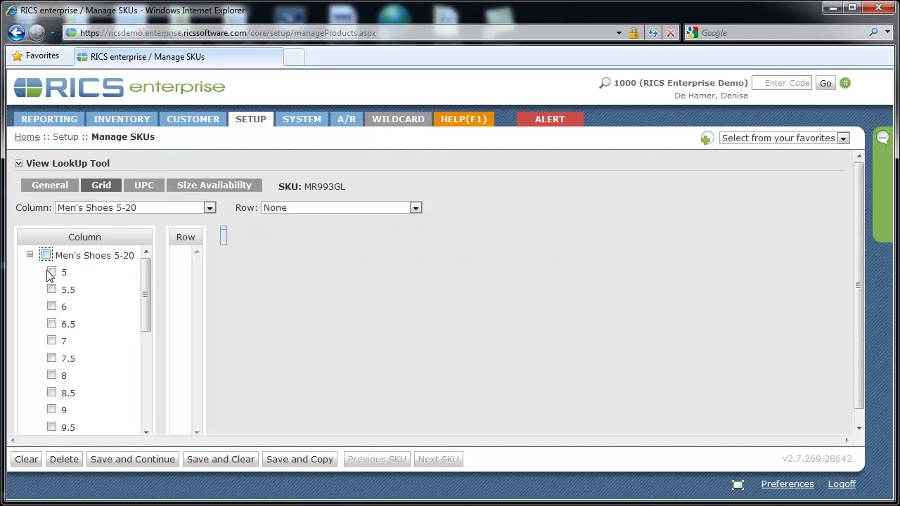
{"action": "left_click", "coordinate": [51, 323]}
{"action": "left_click", "coordinate": [51, 341]}
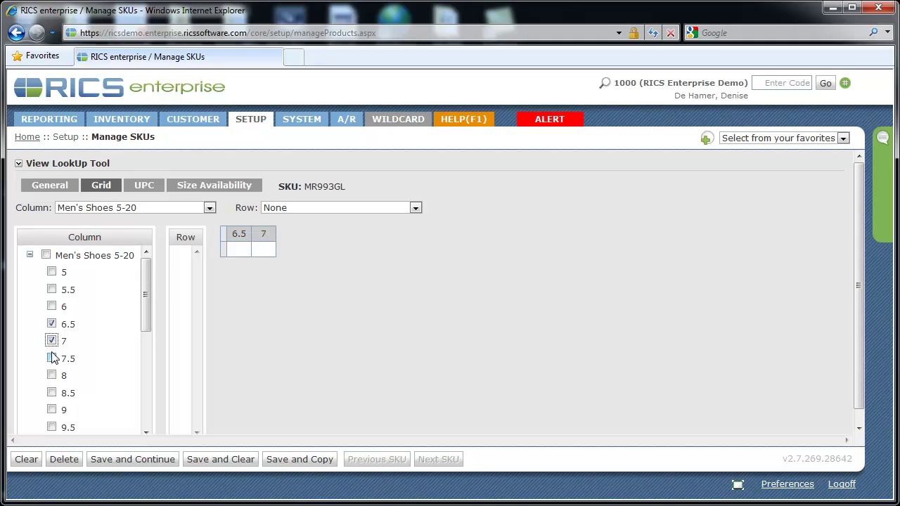
{"action": "left_click", "coordinate": [52, 357]}
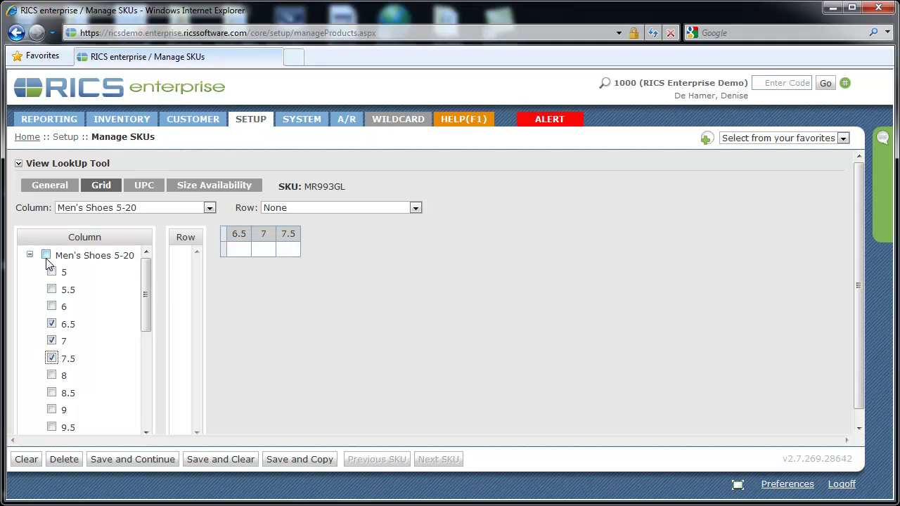
{"action": "left_click", "coordinate": [51, 323]}
{"action": "left_click", "coordinate": [52, 340]}
{"action": "left_click", "coordinate": [51, 358]}
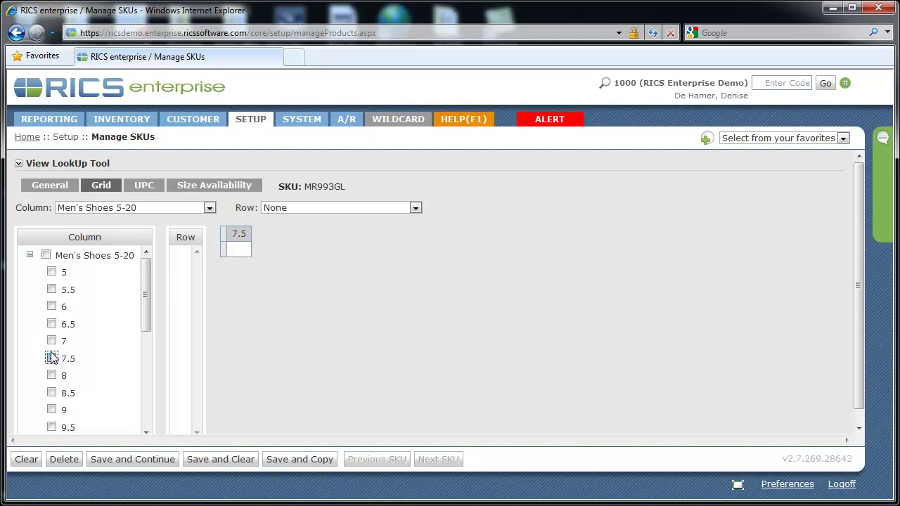
{"action": "left_click", "coordinate": [51, 357]}
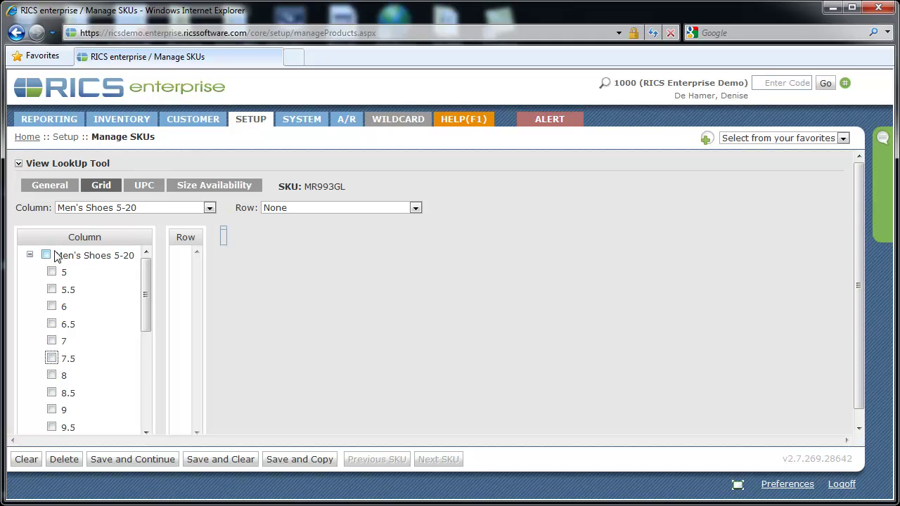
{"action": "left_click", "coordinate": [46, 254]}
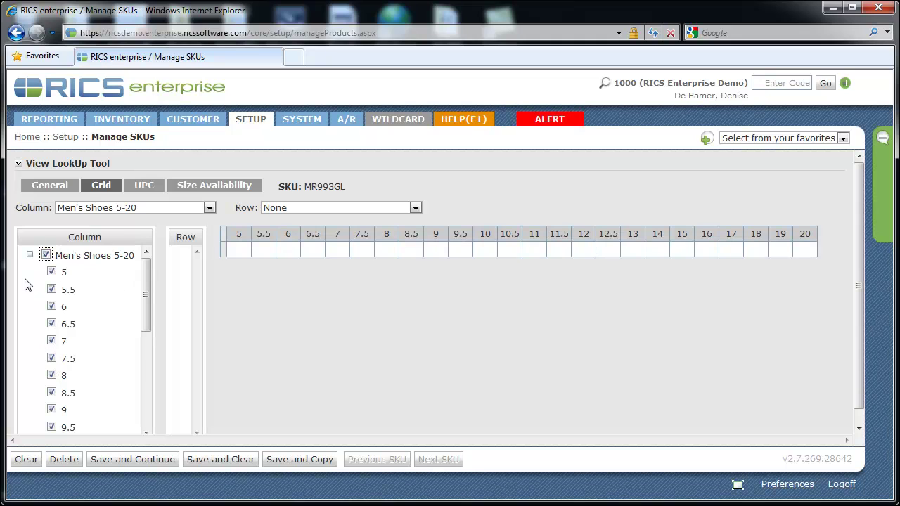
- Exclude the small sizes 5, 5.5, 6 and 6.5 from the grid's columns
{"action": "left_click", "coordinate": [51, 272]}
{"action": "left_click", "coordinate": [51, 289]}
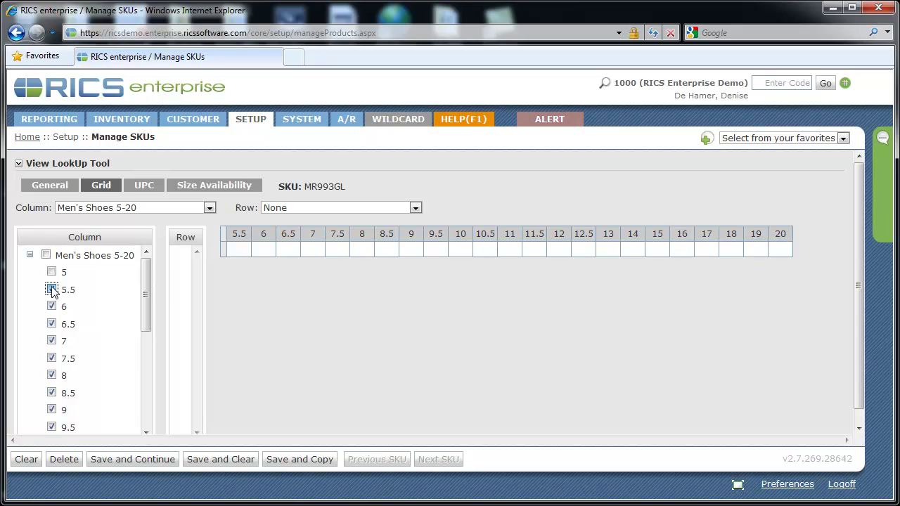
{"action": "left_click", "coordinate": [51, 305]}
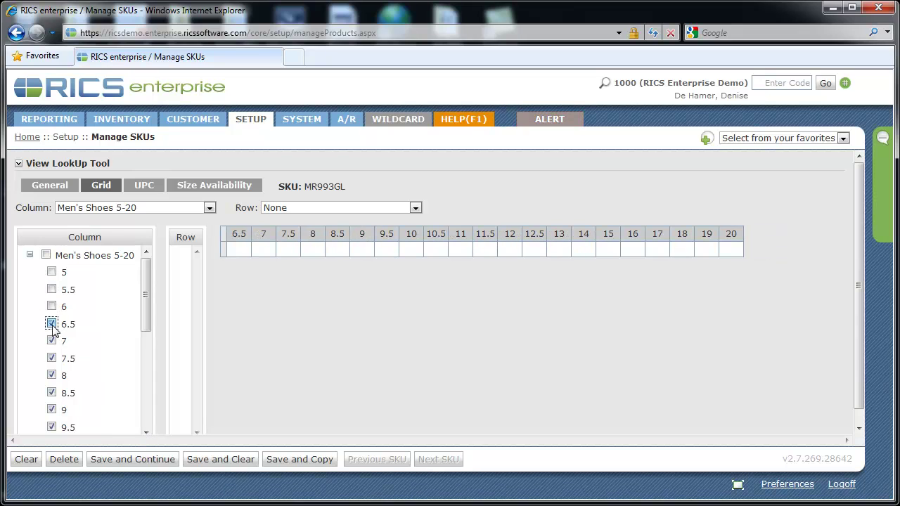
{"action": "left_click", "coordinate": [52, 323]}
- Exclude the large sizes 15, 16, 17, 18, 19 and 20 from the grid's columns
{"action": "left_click", "coordinate": [145, 431]}
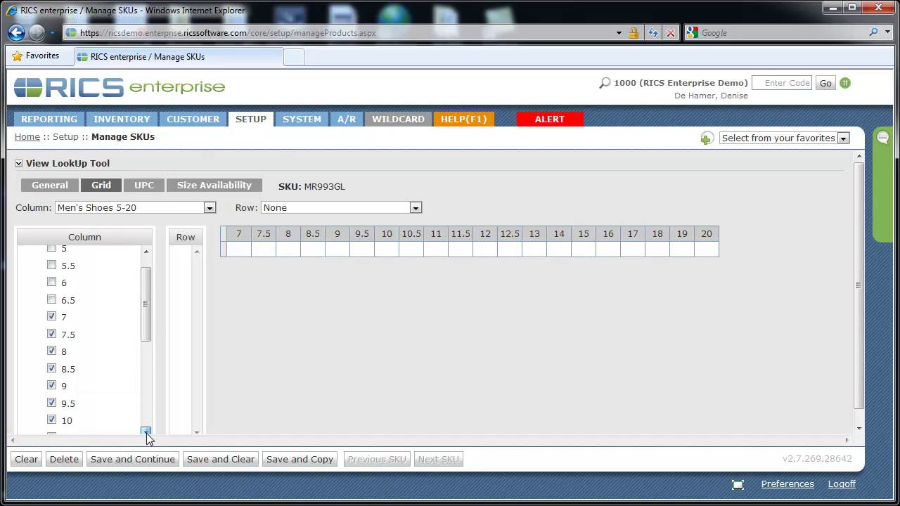
{"action": "left_click", "coordinate": [146, 433]}
{"action": "left_click", "coordinate": [52, 427]}
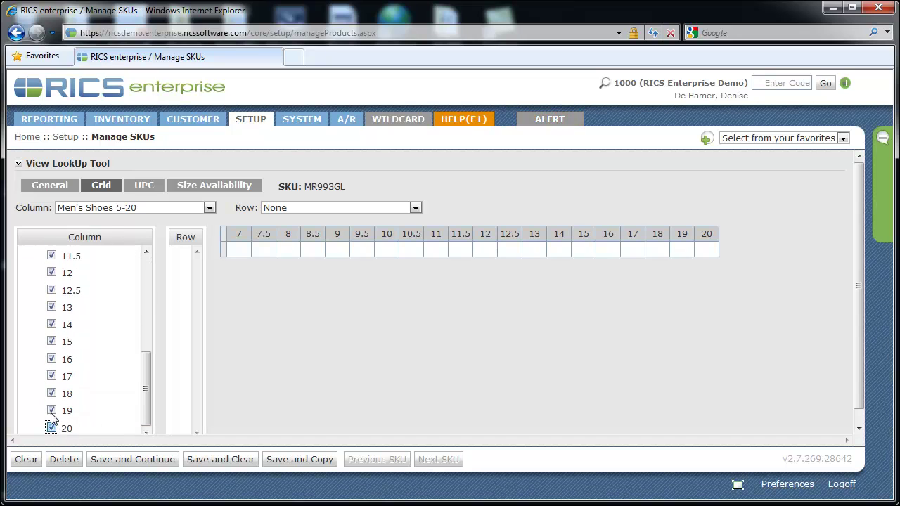
{"action": "left_click", "coordinate": [52, 411]}
{"action": "left_click", "coordinate": [51, 394]}
{"action": "left_click", "coordinate": [52, 376]}
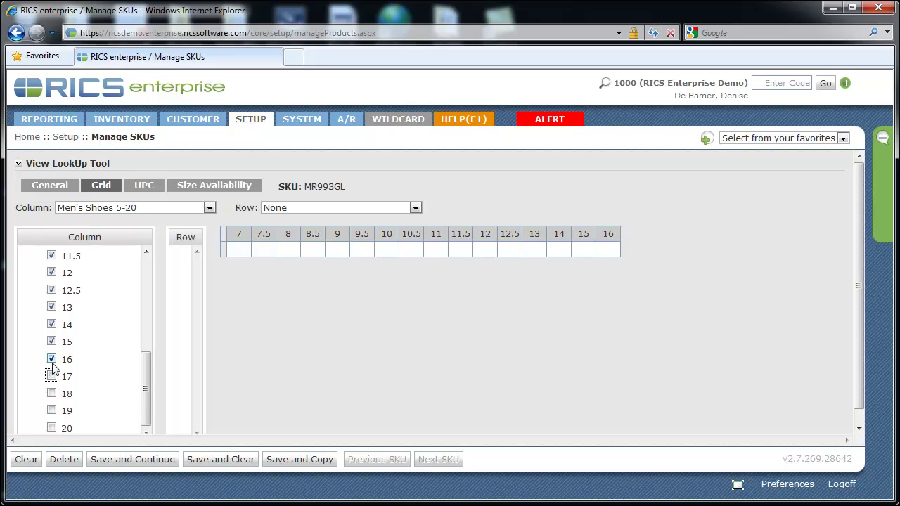
{"action": "left_click", "coordinate": [52, 359]}
{"action": "left_click", "coordinate": [51, 341]}
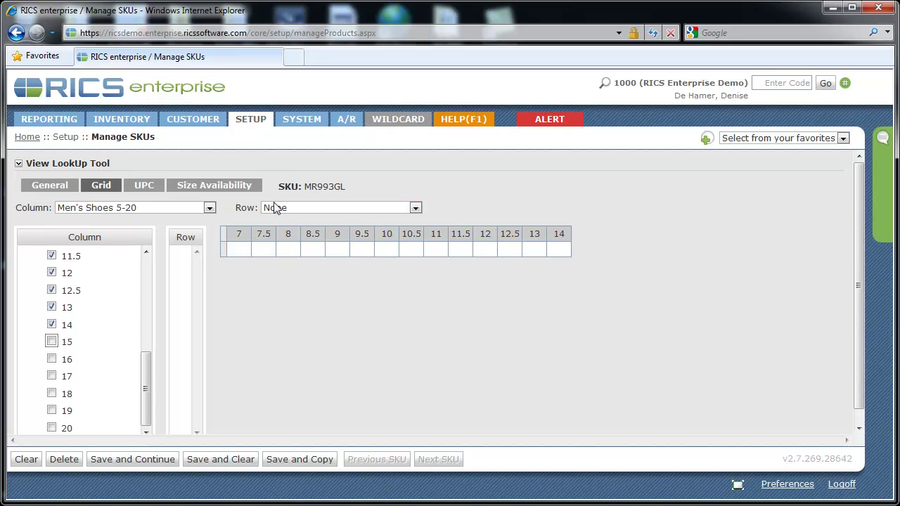
- Set the grid's rows to MENS SHOES 2A-6E and keep only the widths B, D and 2E
{"action": "left_click", "coordinate": [415, 208]}
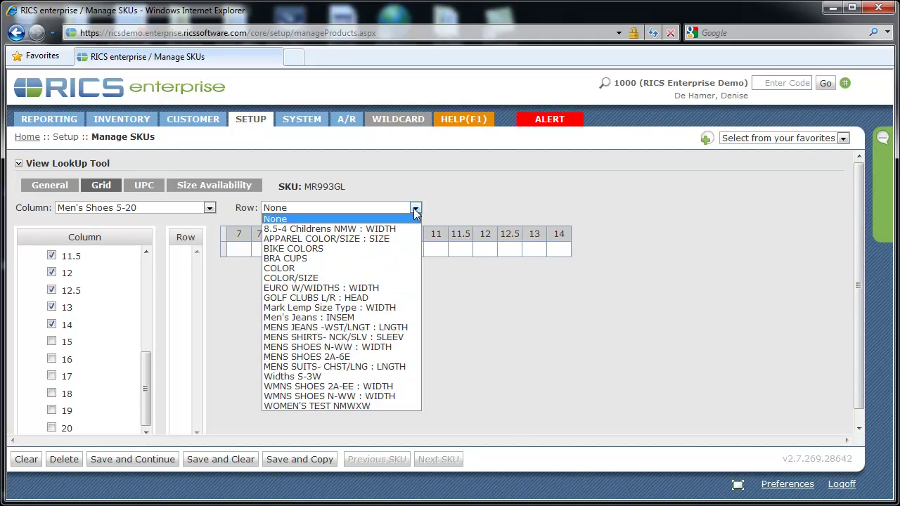
{"action": "left_click", "coordinate": [349, 359]}
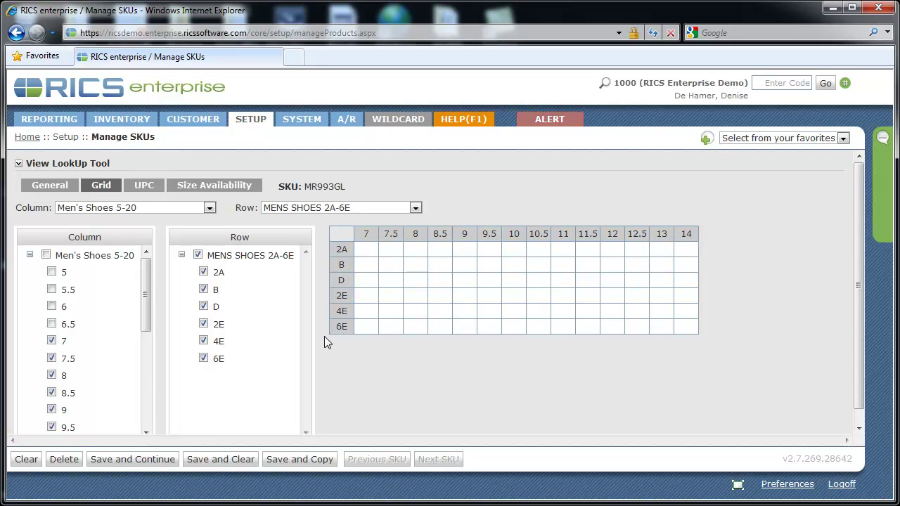
{"action": "left_click", "coordinate": [203, 358]}
{"action": "left_click", "coordinate": [203, 341]}
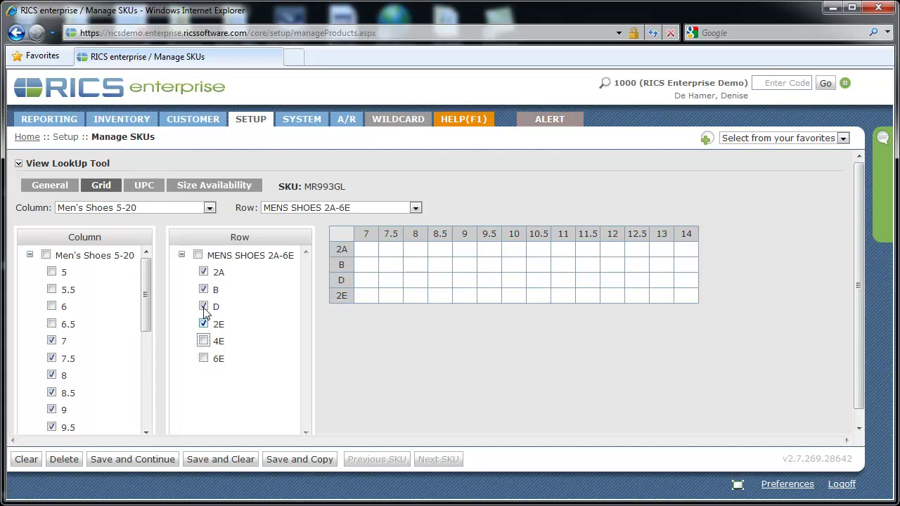
{"action": "left_click", "coordinate": [204, 272]}
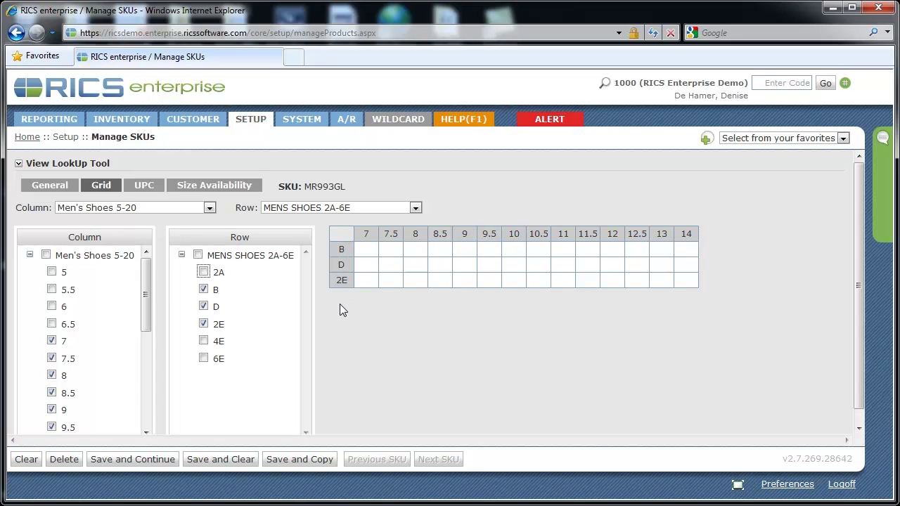
- Save SKU MR993GL with its size grid and copy it as the basis for a new SKU
{"action": "left_click", "coordinate": [48, 186]}
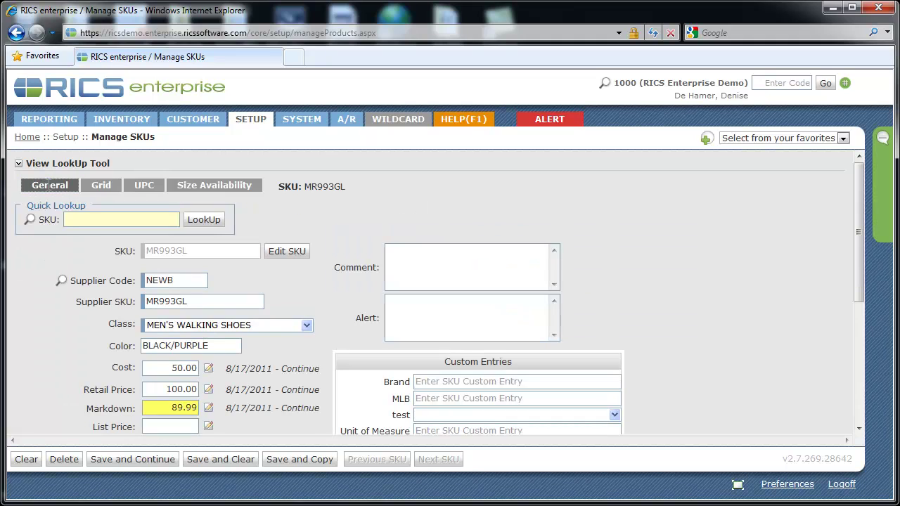
{"action": "left_click", "coordinate": [102, 187]}
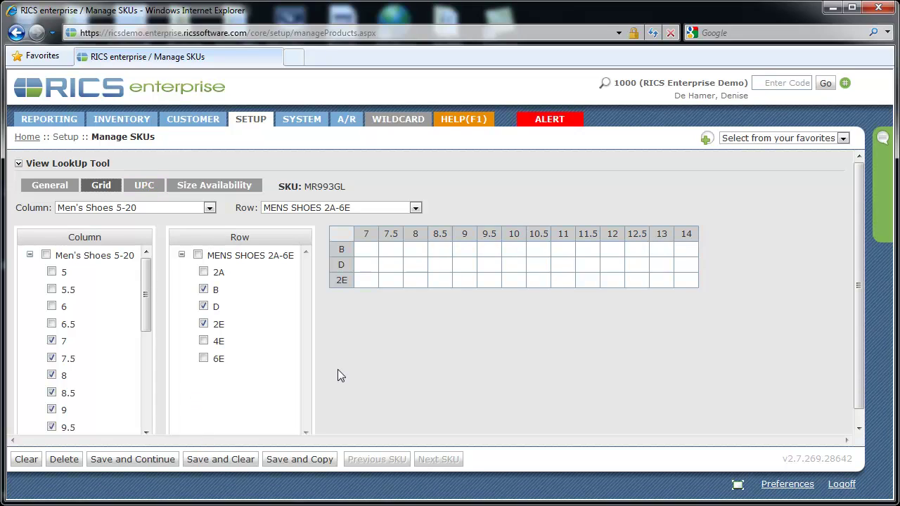
{"action": "left_click", "coordinate": [144, 461]}
{"action": "left_click", "coordinate": [306, 464]}
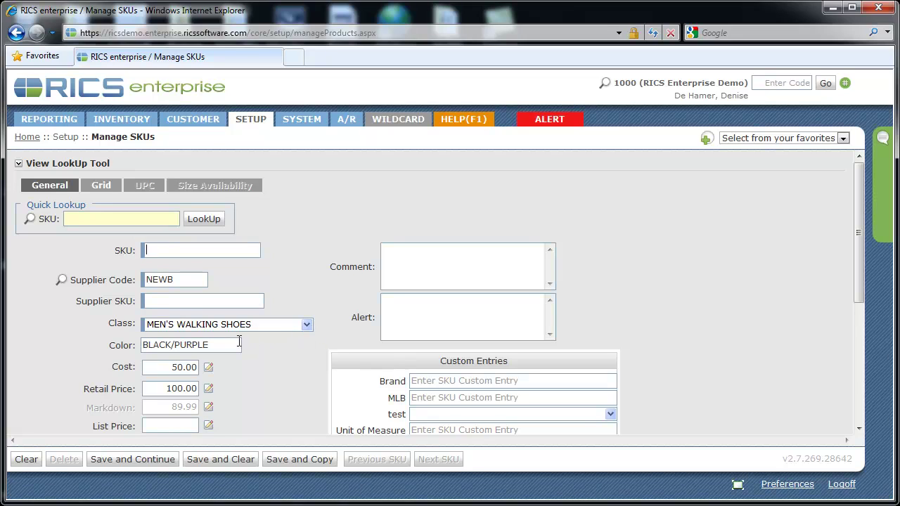
- Check the color, SKU field and size grid carried over into the copied SKU record
{"action": "left_click_drag", "start_coordinate": [239, 343], "coordinate": [123, 345]}
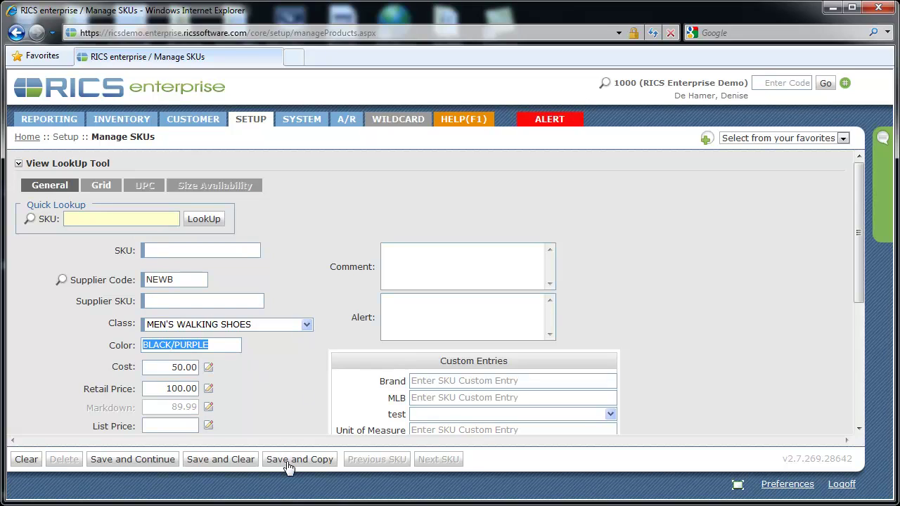
{"action": "left_click", "coordinate": [165, 251]}
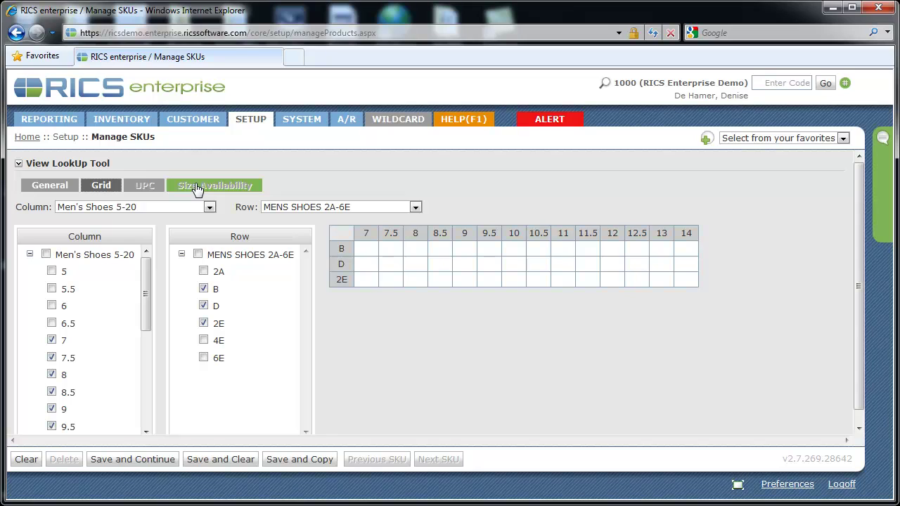
{"action": "left_click", "coordinate": [50, 186]}
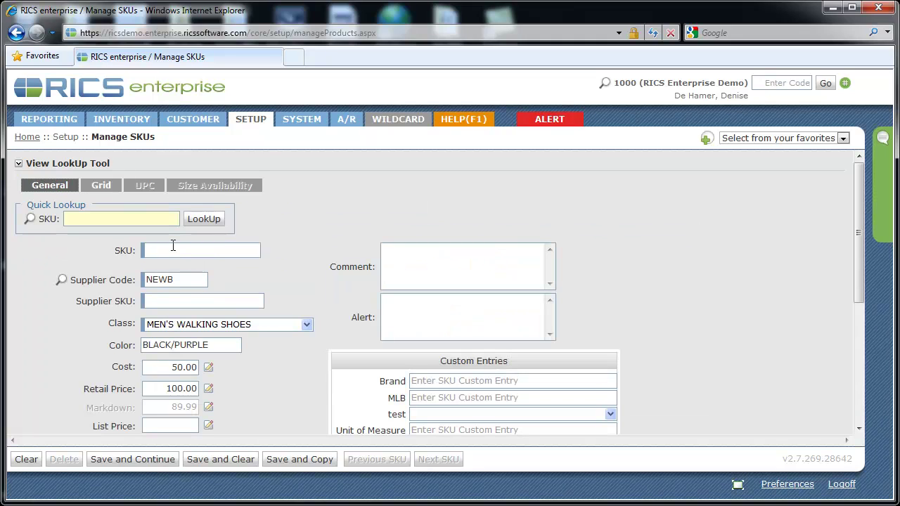